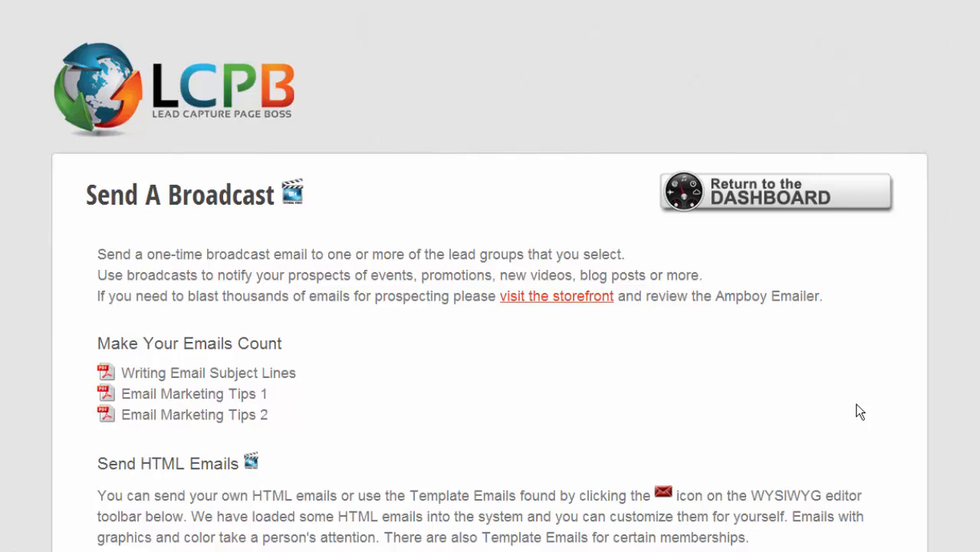
# Open the email template selection from the message editor, look through its categories down to Misc, and close it
pyautogui.scroll(-2, 544, 400)
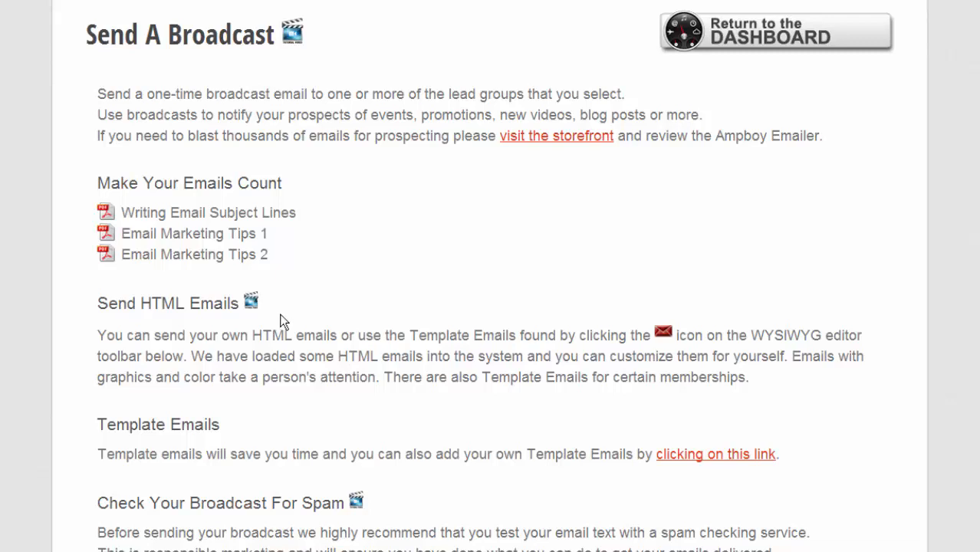
pyautogui.scroll(-2, 280, 322)
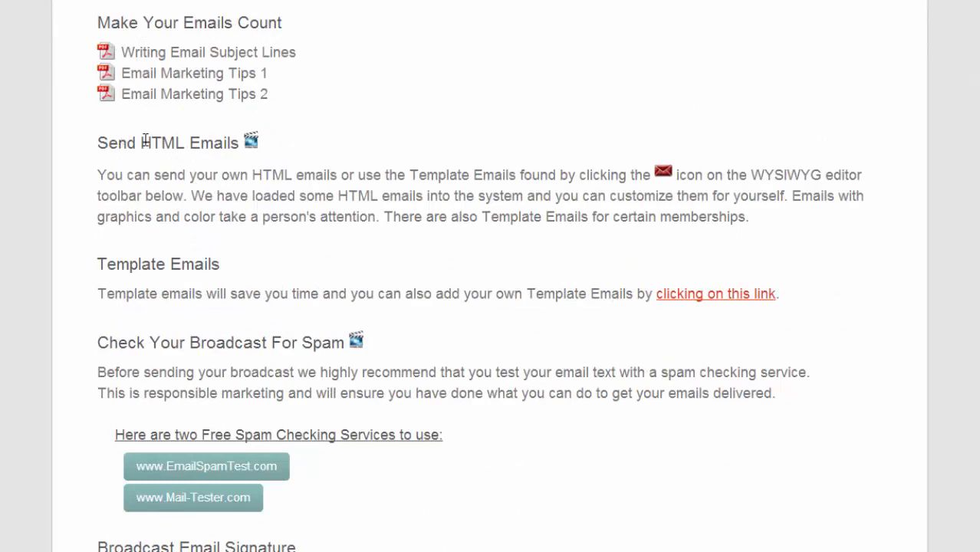
pyautogui.scroll(-1, 149, 163)
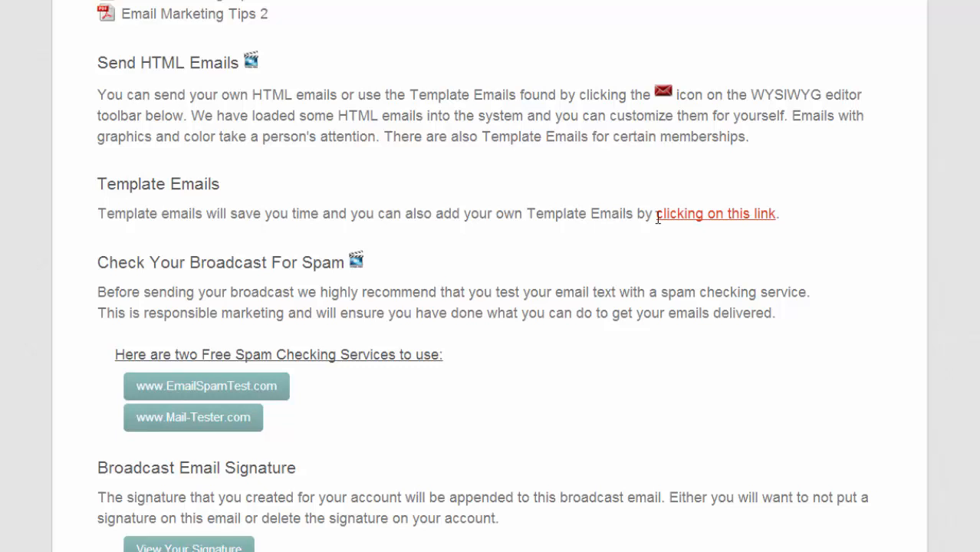
pyautogui.click(741, 215)
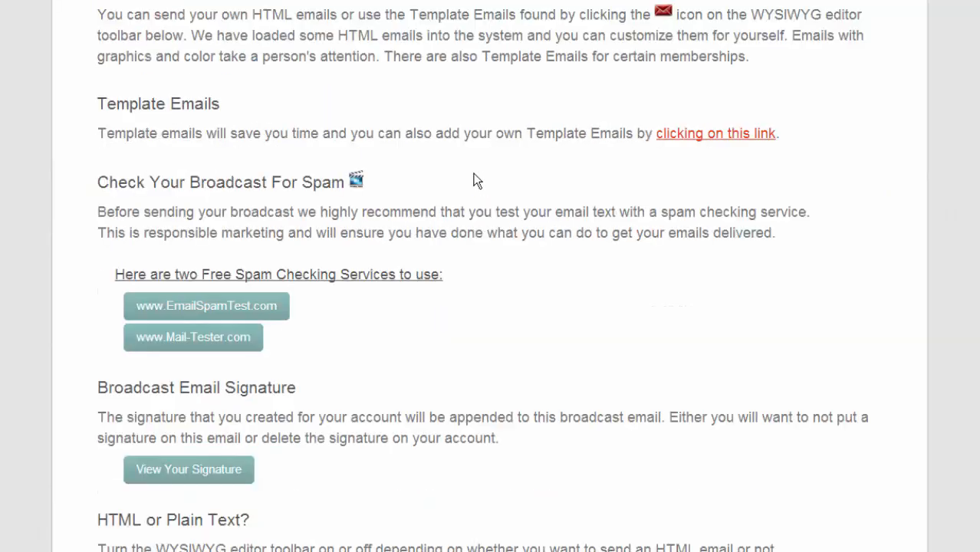
pyautogui.scroll(-6, 473, 181)
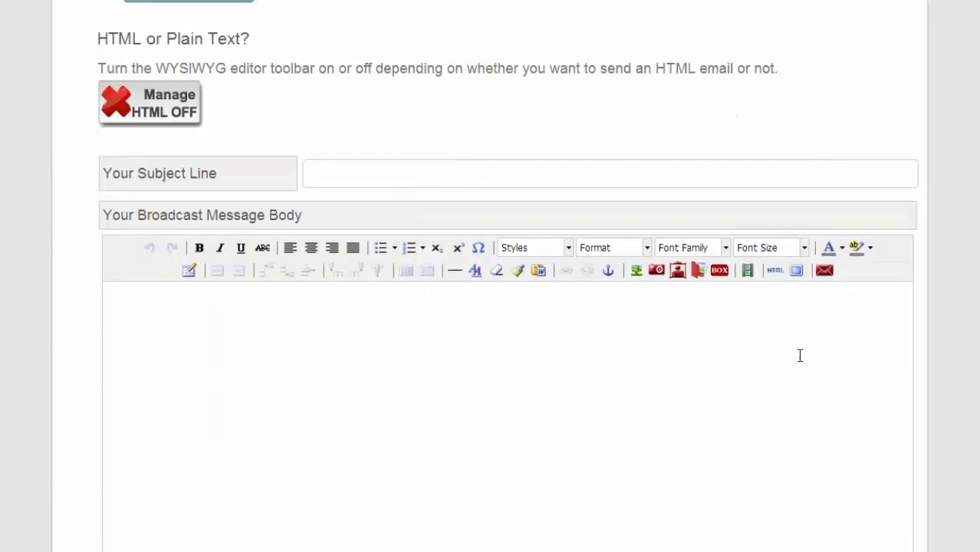
pyautogui.click(824, 269)
pyautogui.scroll(-1, 790, 160)
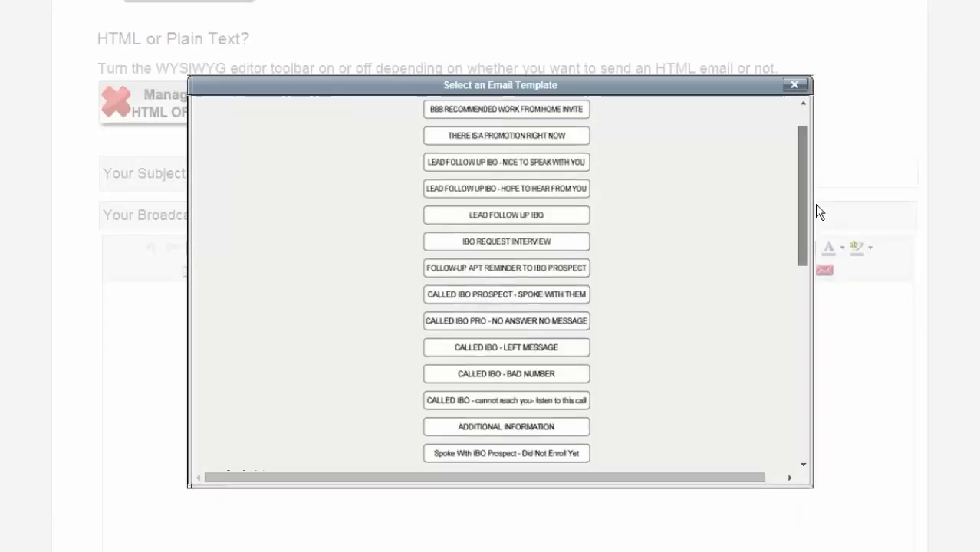
pyautogui.moveTo(816, 205); pyautogui.dragTo(825, 395)
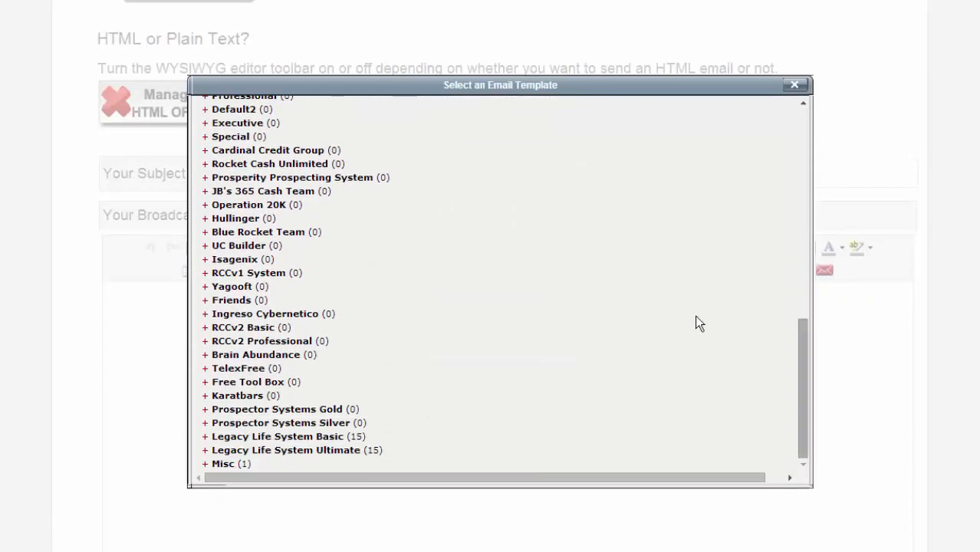
pyautogui.click(794, 85)
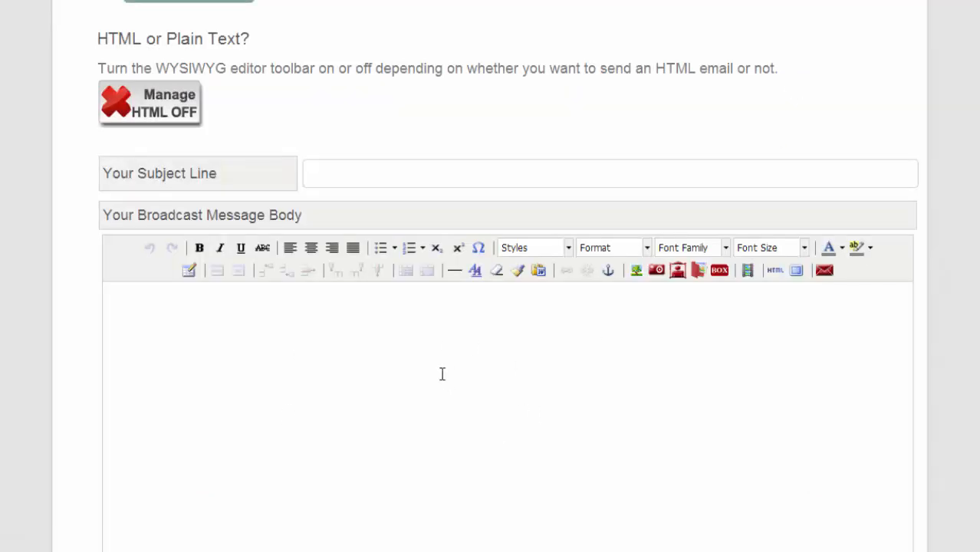
# Open the EmailSpamTest.com service from the broadcast page, start a spam test and look over its subject and HTML source fields
pyautogui.scroll(6, 441, 374)
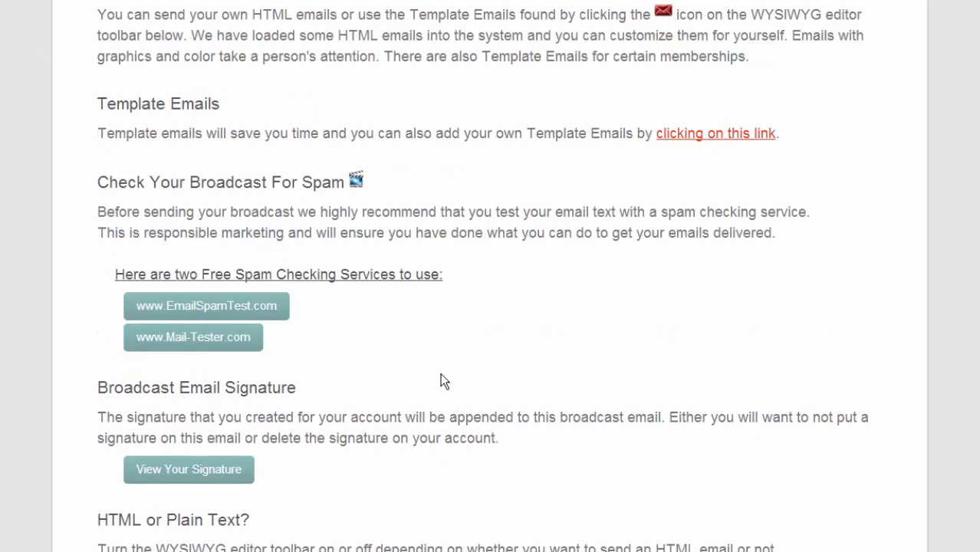
pyautogui.scroll(-1, 440, 374)
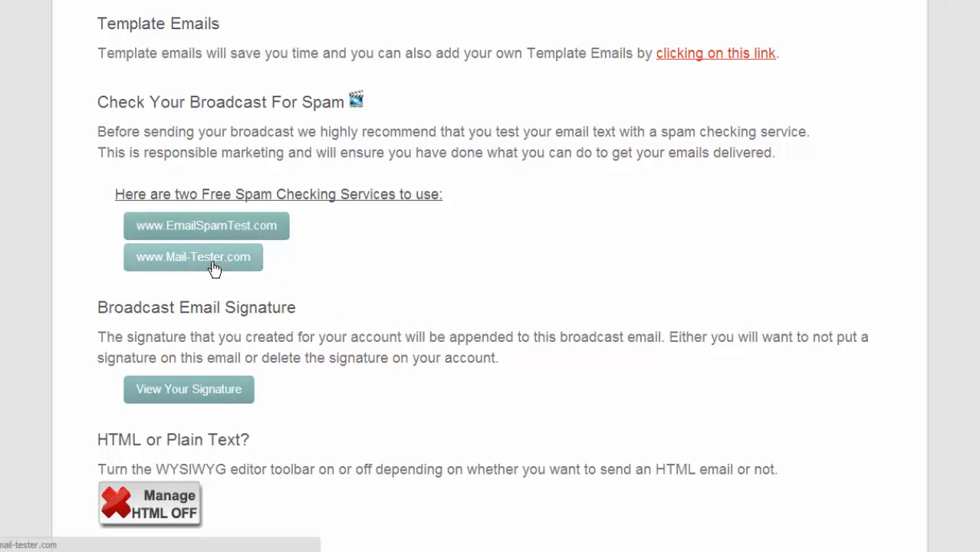
pyautogui.click(198, 233)
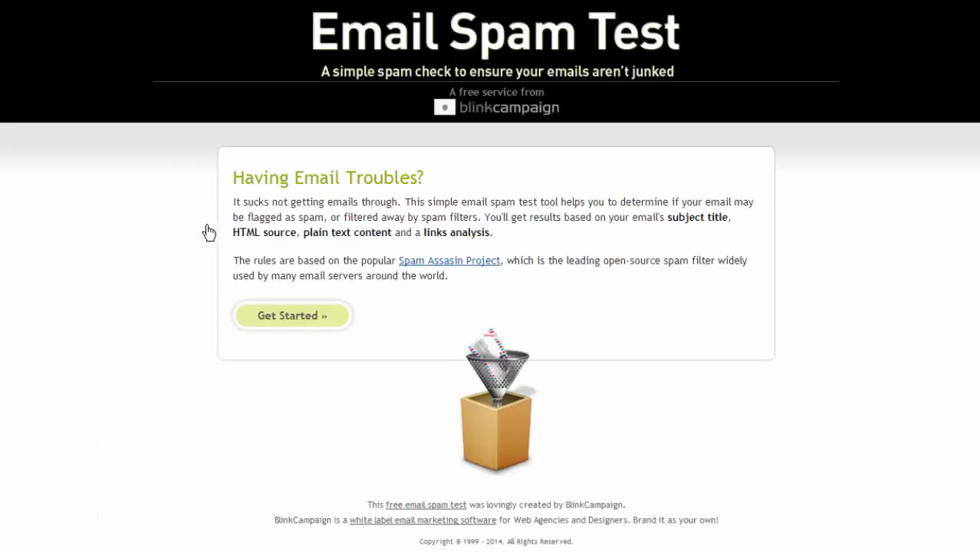
pyautogui.click(296, 315)
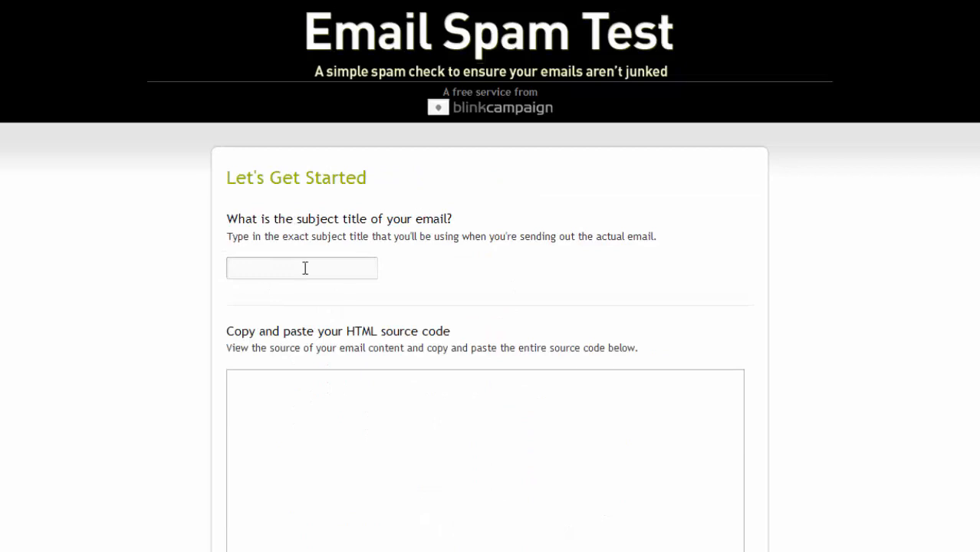
pyautogui.click(256, 267)
pyautogui.scroll(-2, 314, 318)
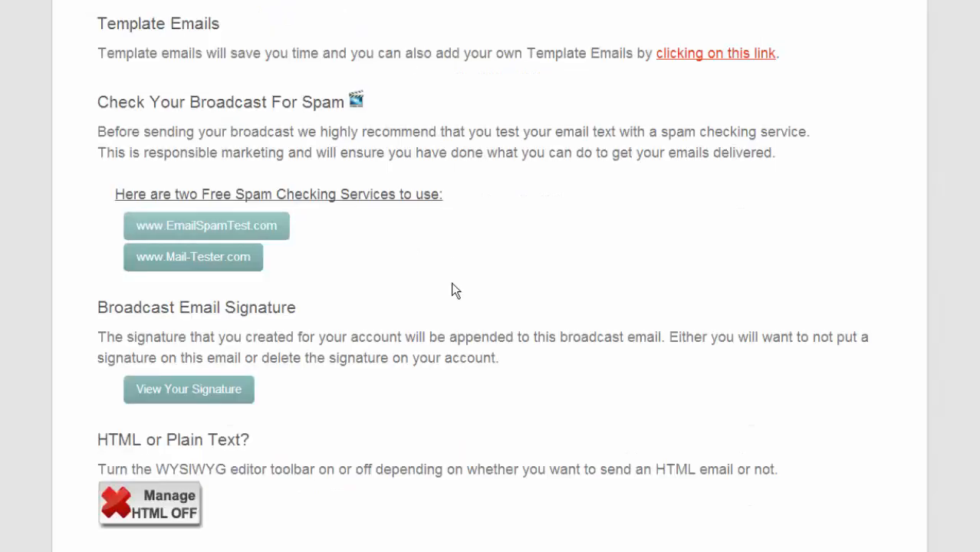
# Fill the broadcast message body with placeholder text on separate lines: wefiuhaisudfh, asdf, a, sdf, asdf, assd, fa, sfa, sdf
pyautogui.scroll(-3, 453, 291)
pyautogui.scroll(-3, 432, 306)
pyautogui.click(597, 277)
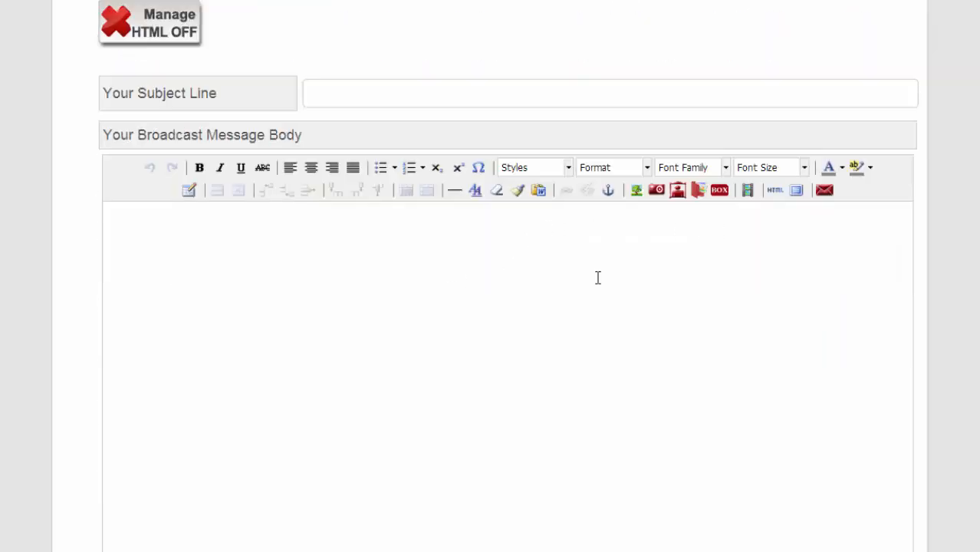
pyautogui.write('wefiuhaisudfh')
pyautogui.press('Return')
pyautogui.write('asdf')
pyautogui.press('Return')
pyautogui.write('a sdf asdf assd fa sfa sdf')
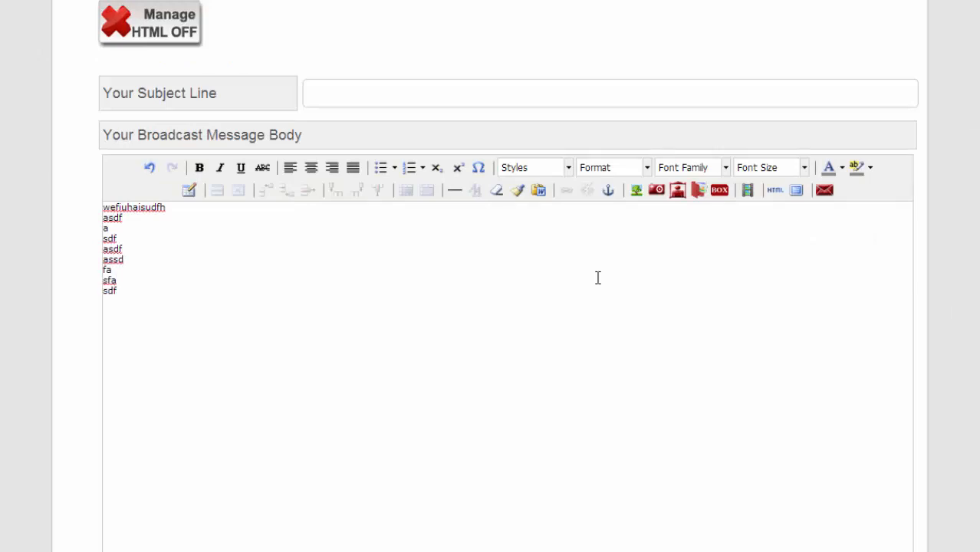
# View the message body's HTML source, examine the <br> tags, select the entire code and close the source editor
pyautogui.click(773, 191)
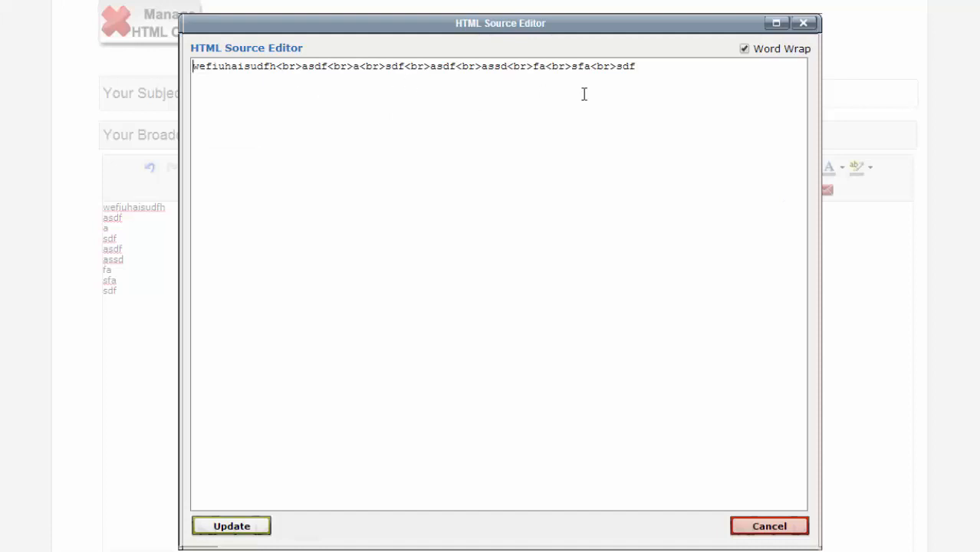
pyautogui.moveTo(649, 70); pyautogui.dragTo(263, 48)
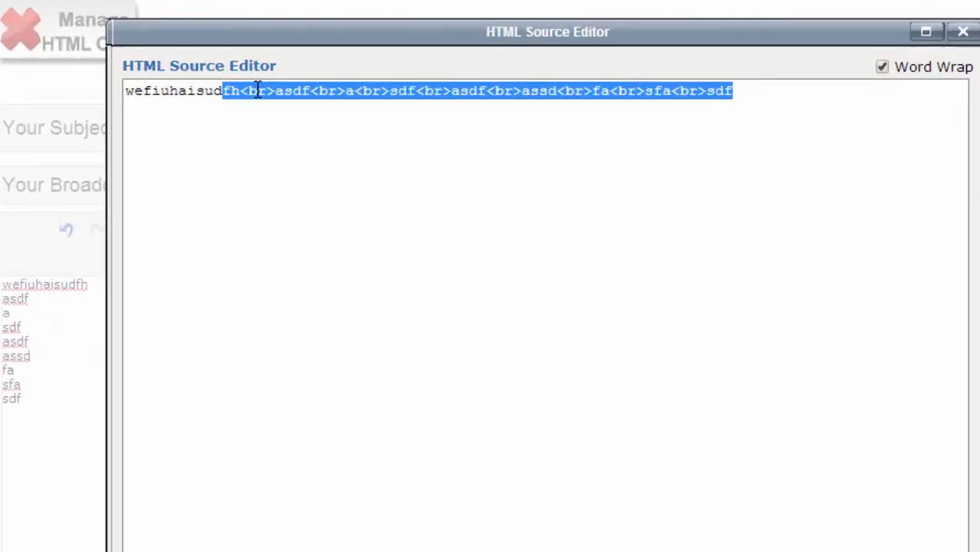
pyautogui.click(239, 91)
pyautogui.moveTo(239, 91); pyautogui.dragTo(272, 96)
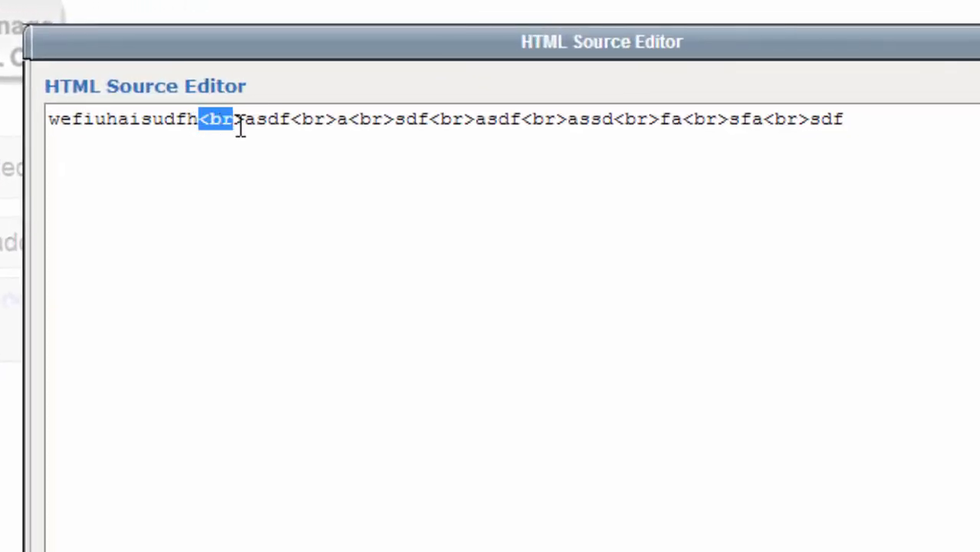
pyautogui.moveTo(240, 127)
pyautogui.mouseDown()
pyautogui.moveTo(212, 131)
pyautogui.moveTo(238, 122)
pyautogui.mouseUp()
pyautogui.moveTo(867, 122); pyautogui.dragTo(86, 100)
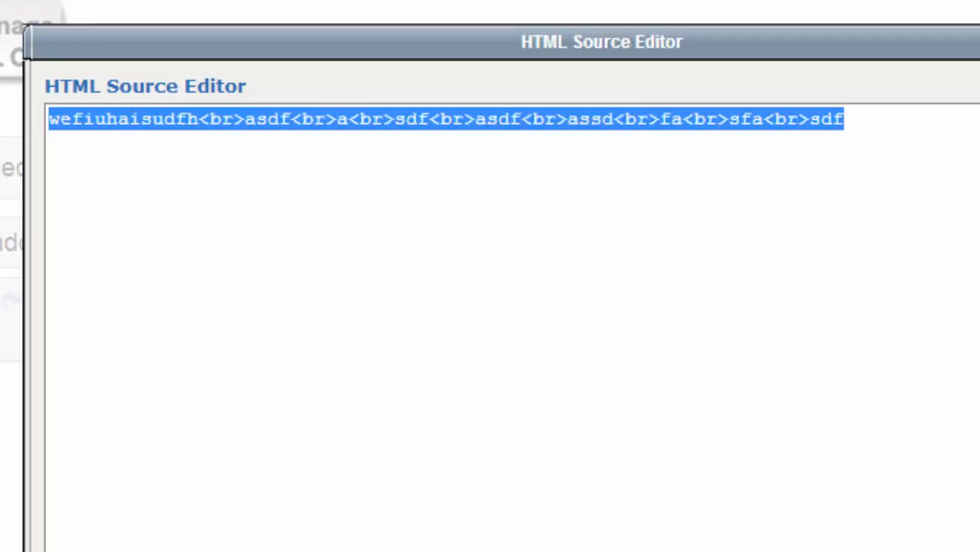
pyautogui.press('Escape')
# Switch to the Email Spam Test form and go to its HTML source code field
pyautogui.hotkey('ctrl', 'Tab')
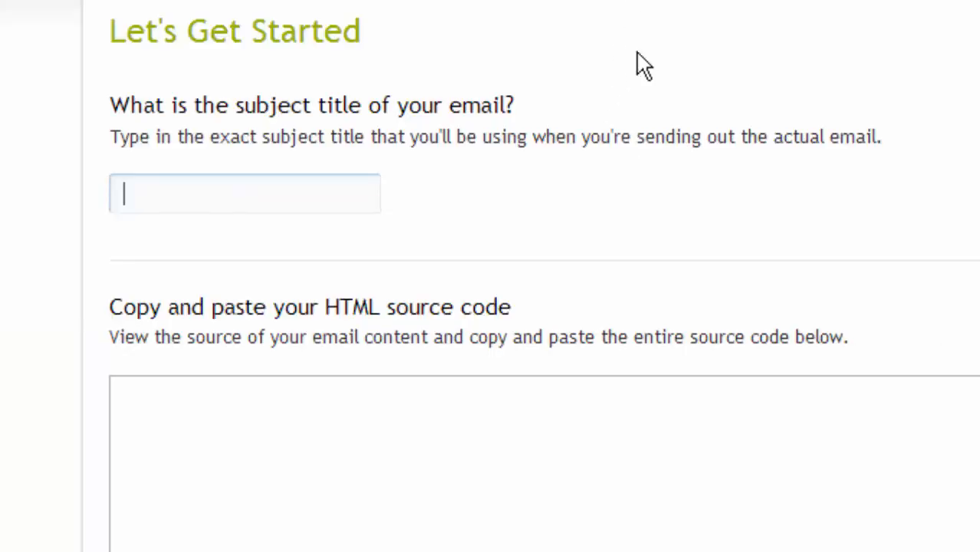
pyautogui.click(441, 471)
pyautogui.rightClick(426, 471)
pyautogui.click(435, 436)
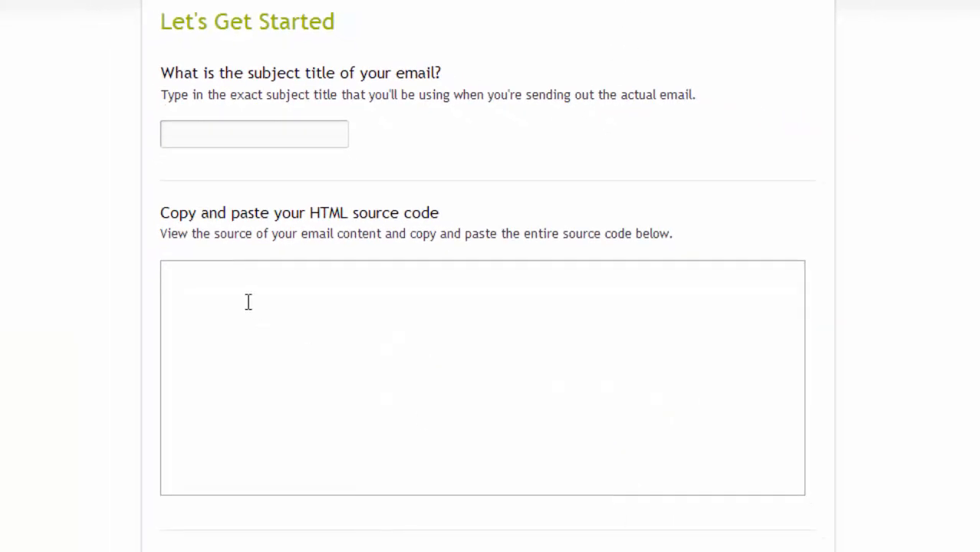
pyautogui.scroll(-3, 121, 335)
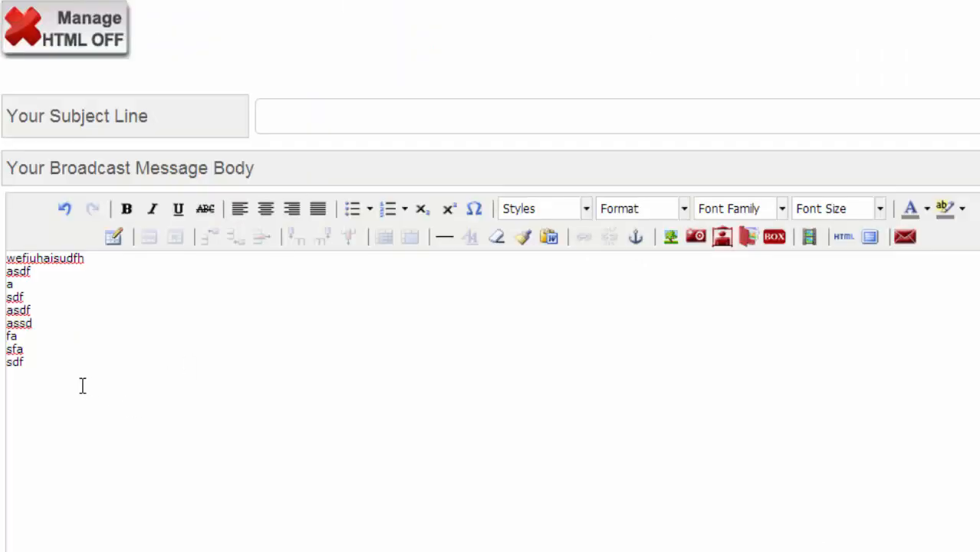
# Select the whole broadcast message text, and go to the optional plain text content field of the Email Spam Test form
pyautogui.moveTo(26, 362); pyautogui.dragTo(20, 285)
pyautogui.rightClick(19, 285)
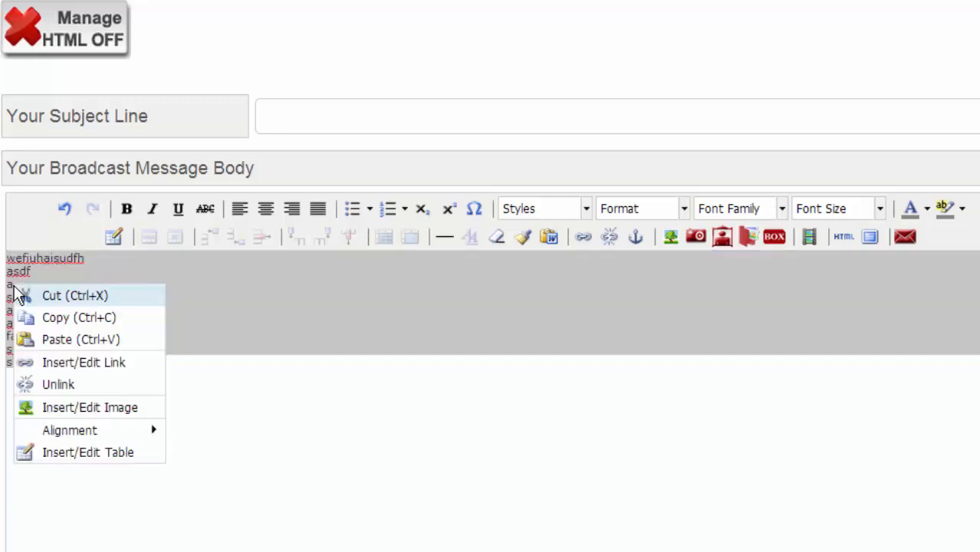
pyautogui.press('Escape')
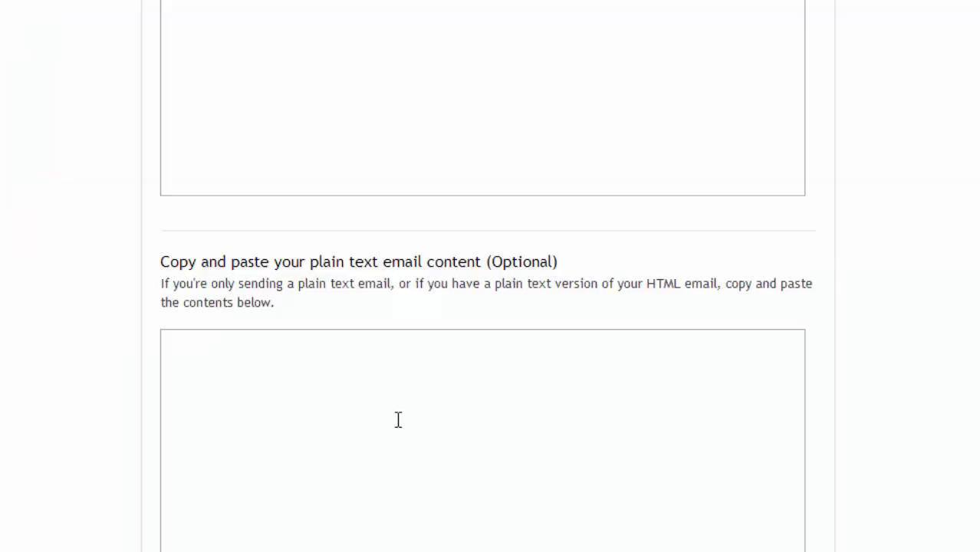
pyautogui.click(395, 418)
pyautogui.scroll(-1, 396, 418)
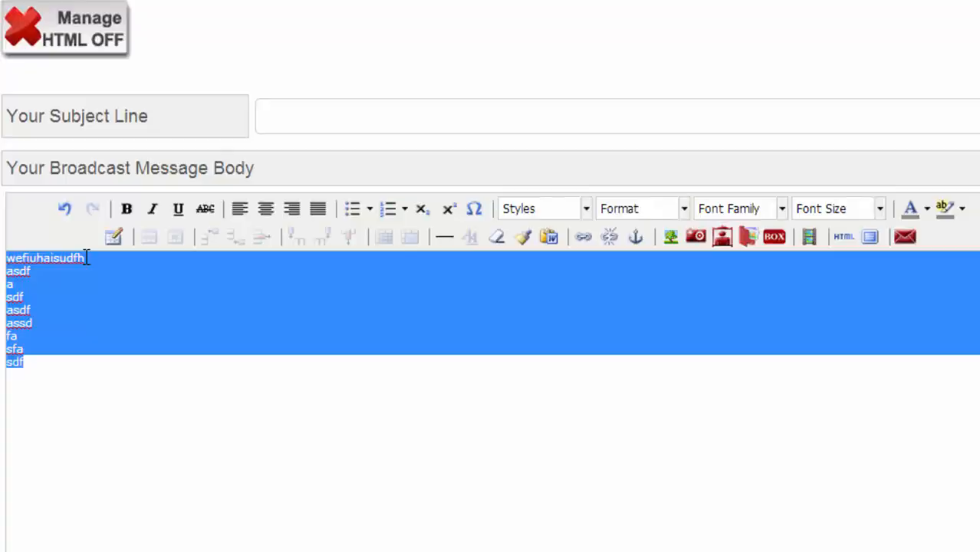
# View the account's Auto Response Signature page from the Broadcast Email Signature section
pyautogui.scroll(5, 86, 258)
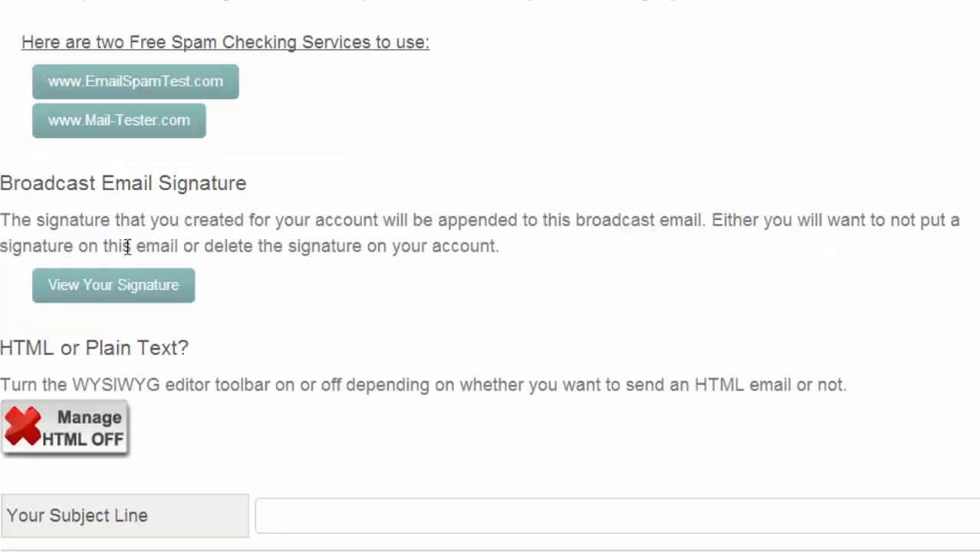
pyautogui.click(87, 289)
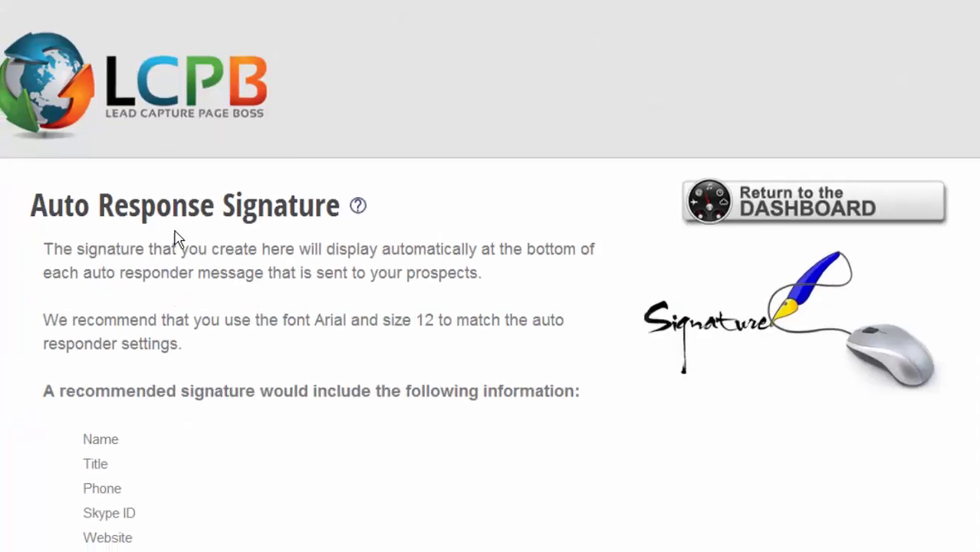
pyautogui.scroll(-2, 192, 264)
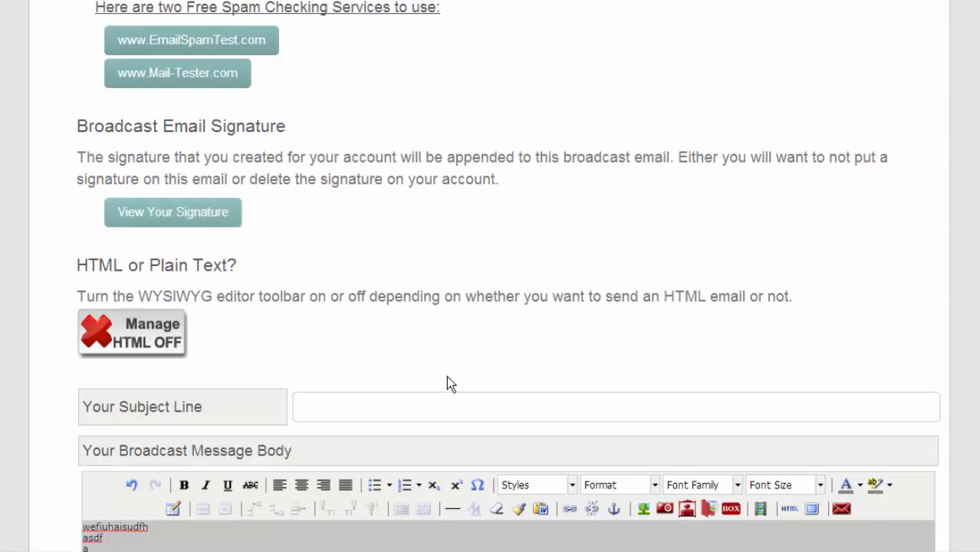
# Look over the subject line, the message editor tools and the Recipients section of the broadcast form
pyautogui.scroll(-3, 446, 376)
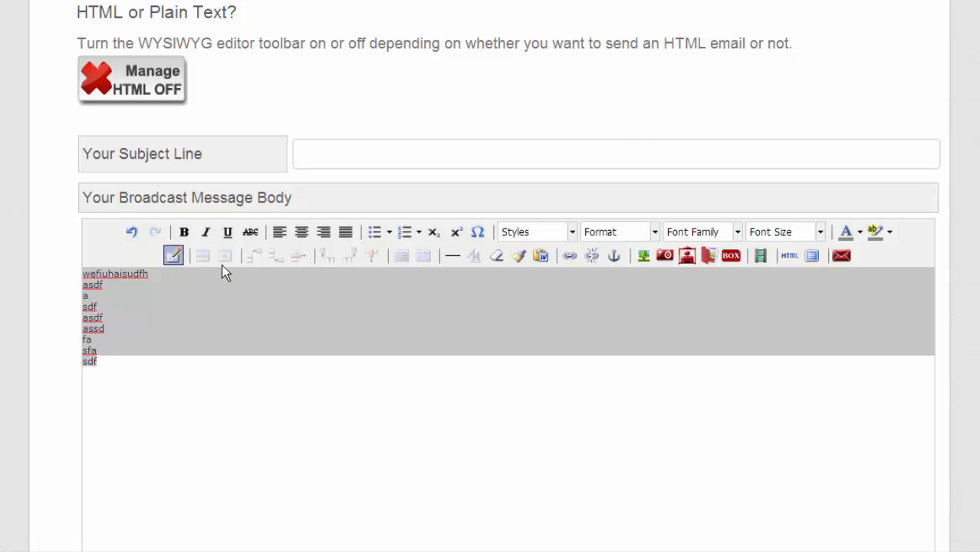
pyautogui.click(355, 153)
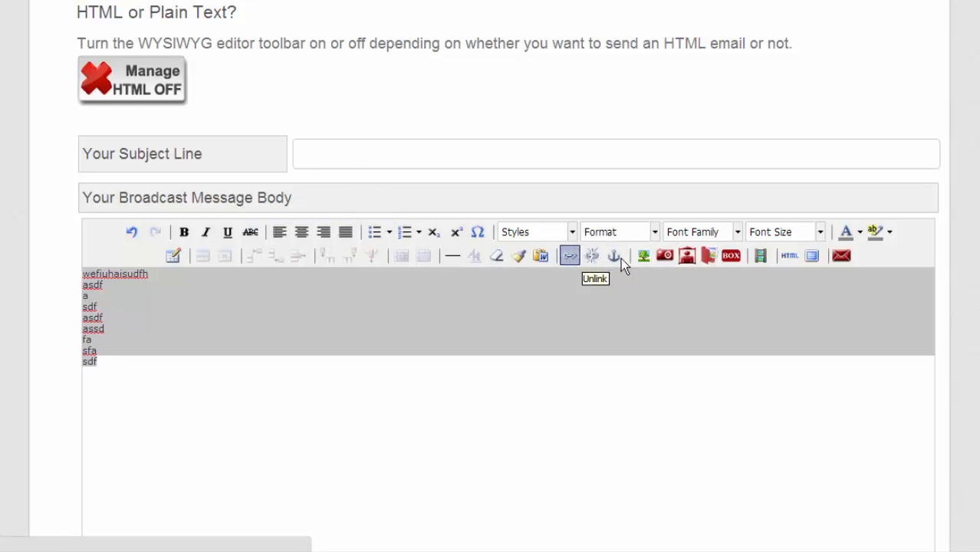
pyautogui.scroll(-3, 294, 333)
pyautogui.scroll(-2, 295, 334)
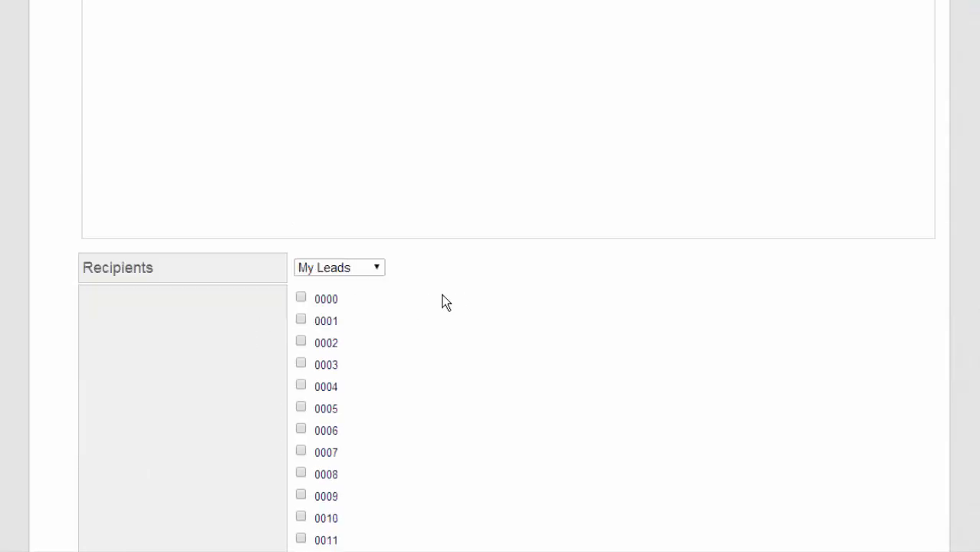
# Switch the broadcast recipients to My Downline and back to My Leads
pyautogui.click(374, 268)
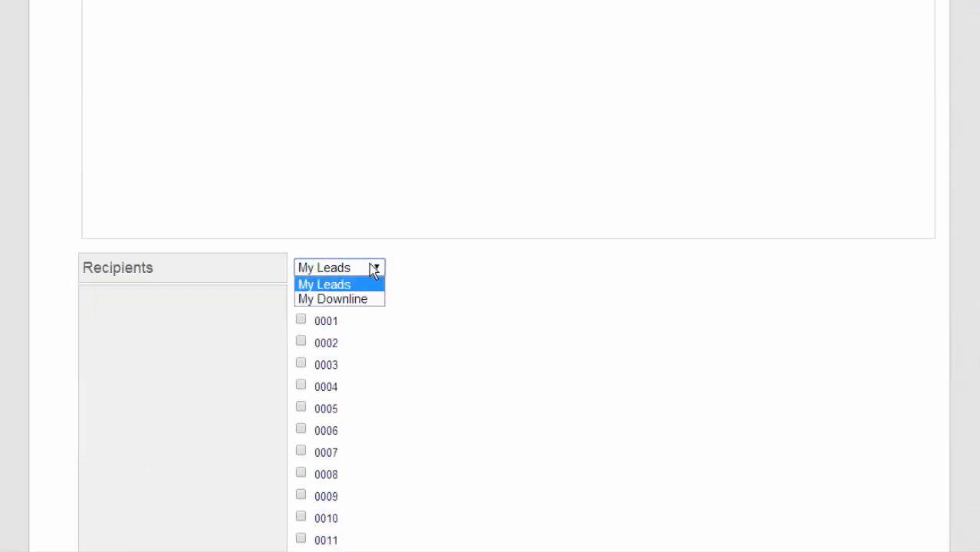
pyautogui.click(335, 300)
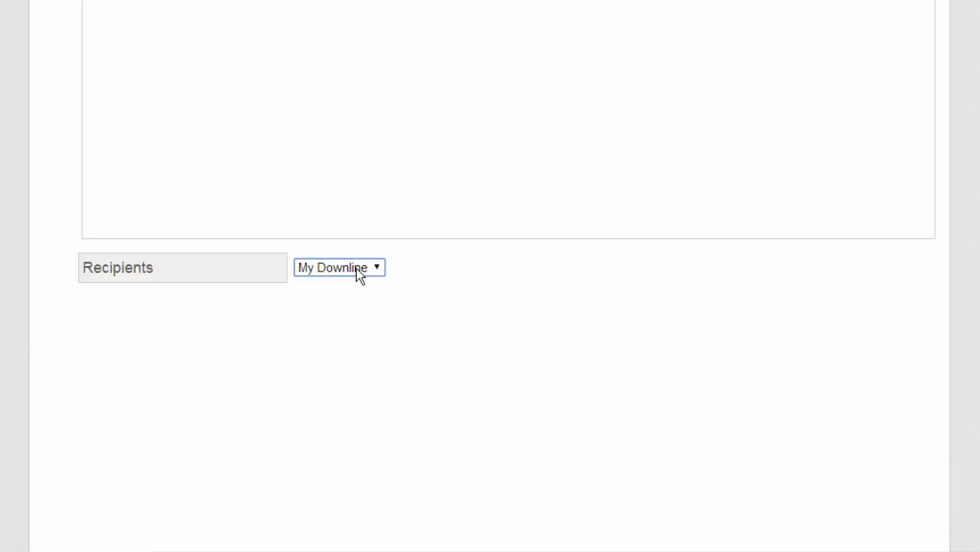
pyautogui.click(359, 273)
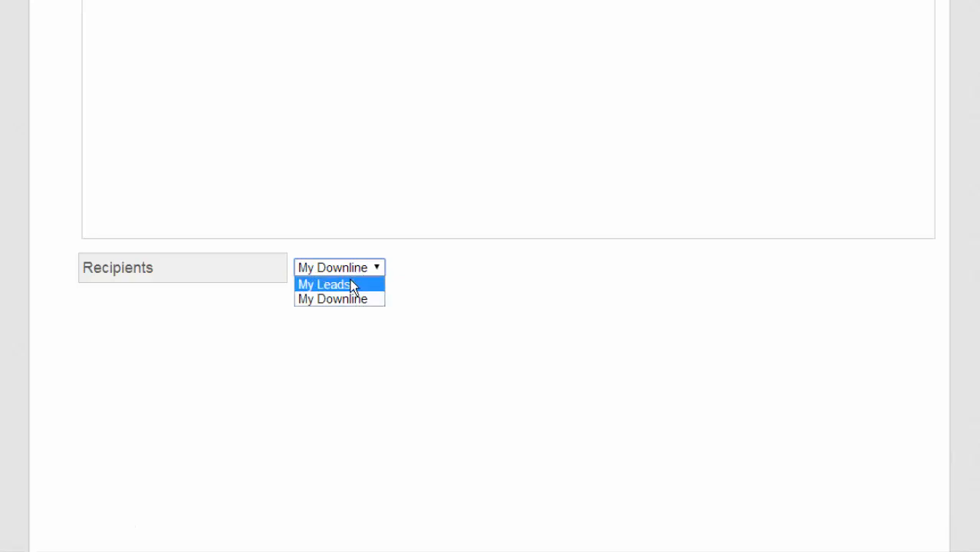
pyautogui.click(355, 284)
pyautogui.scroll(-1, 433, 300)
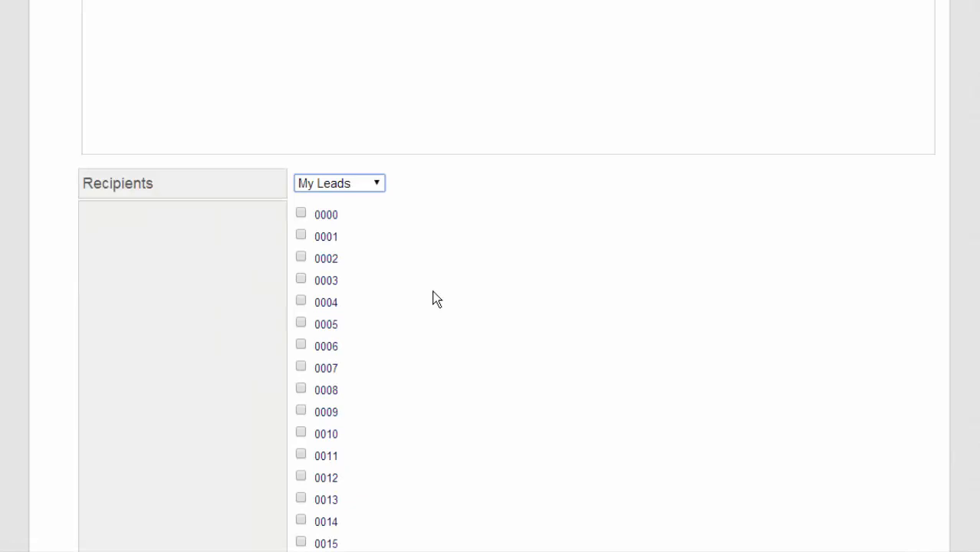
# Check all contact groups of My Leads at once, and clear the whole selection again
pyautogui.scroll(-2, 367, 241)
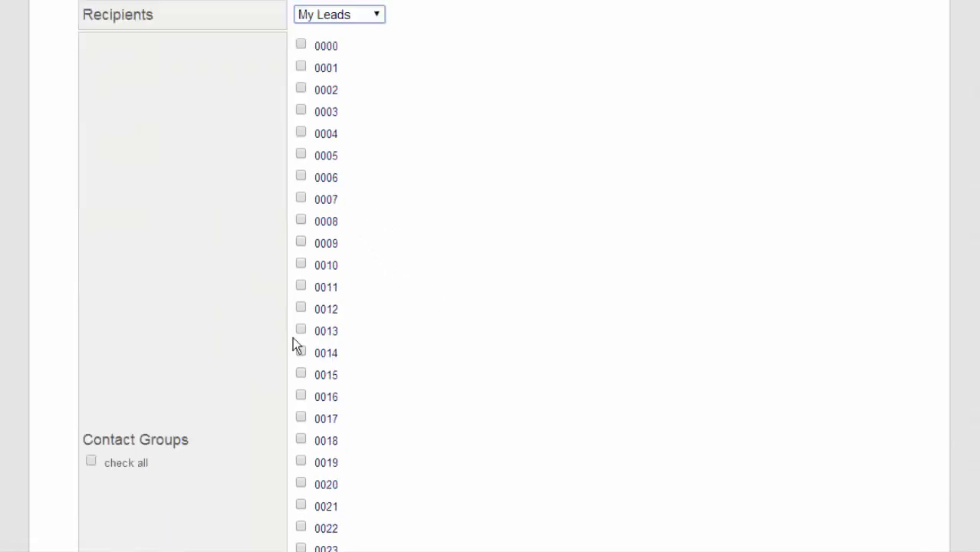
pyautogui.click(91, 461)
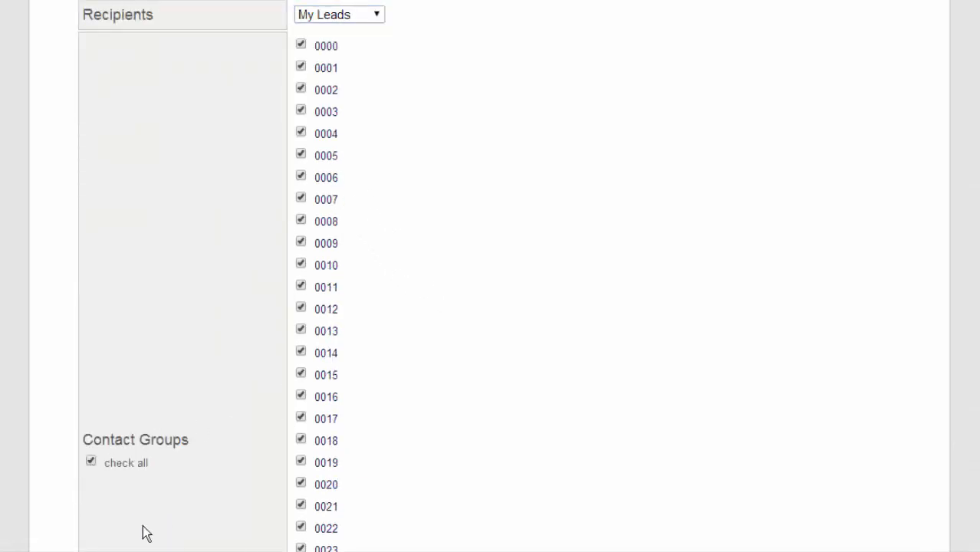
pyautogui.click(90, 463)
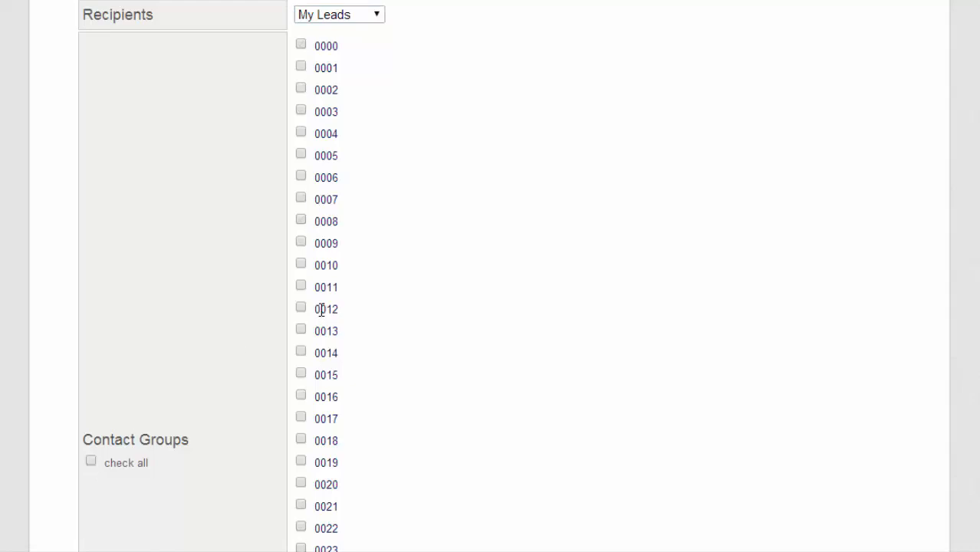
# Select contact groups 0011, 0017 and 0022 as the recipients of the broadcast
pyautogui.click(300, 285)
pyautogui.click(300, 418)
pyautogui.click(301, 526)
# Look over the remaining contact groups, the send date and time, the date filter and the email personalization codes
pyautogui.scroll(-4, 430, 445)
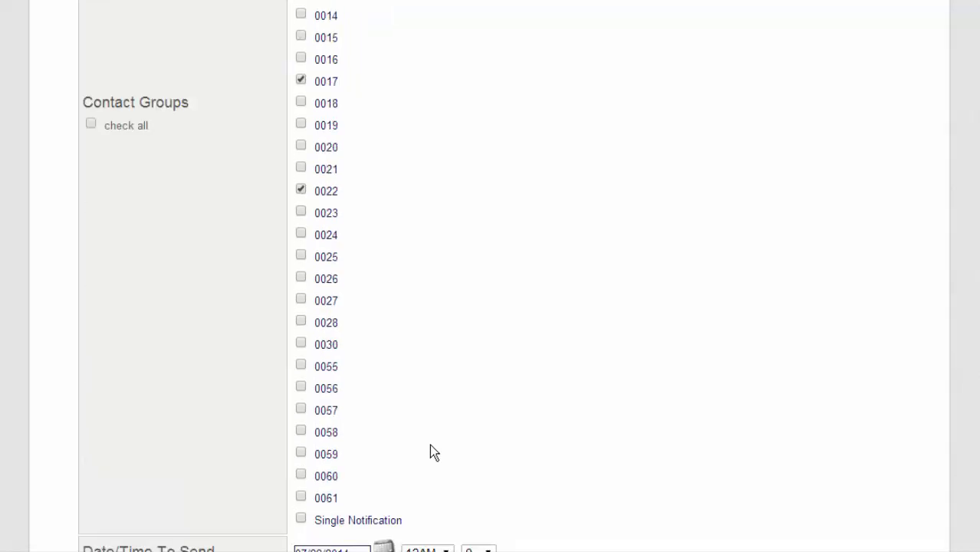
pyautogui.scroll(-2, 430, 452)
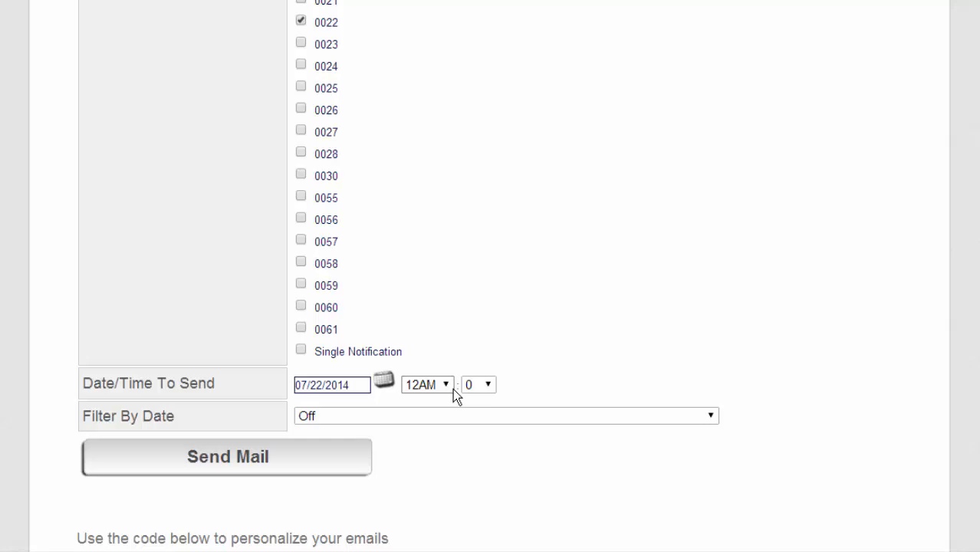
pyautogui.scroll(-3, 400, 439)
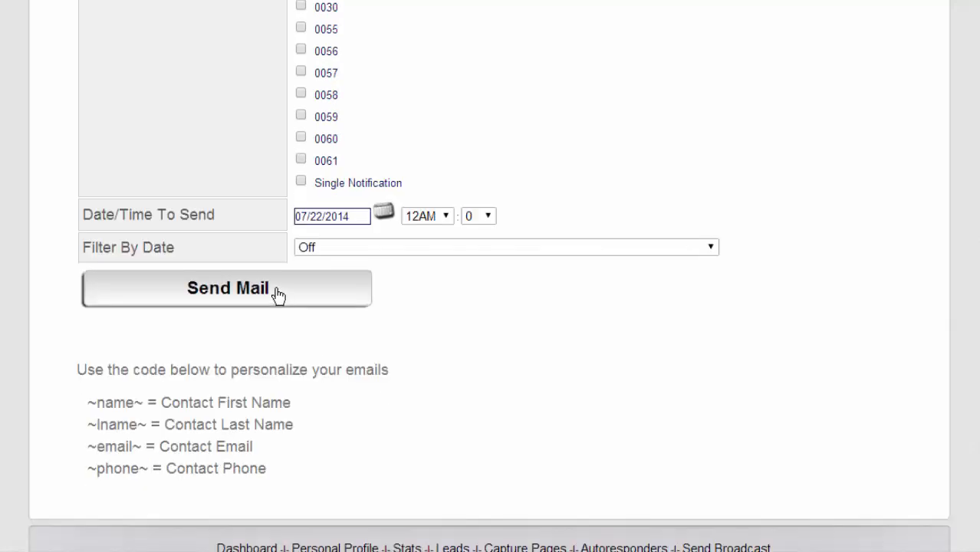